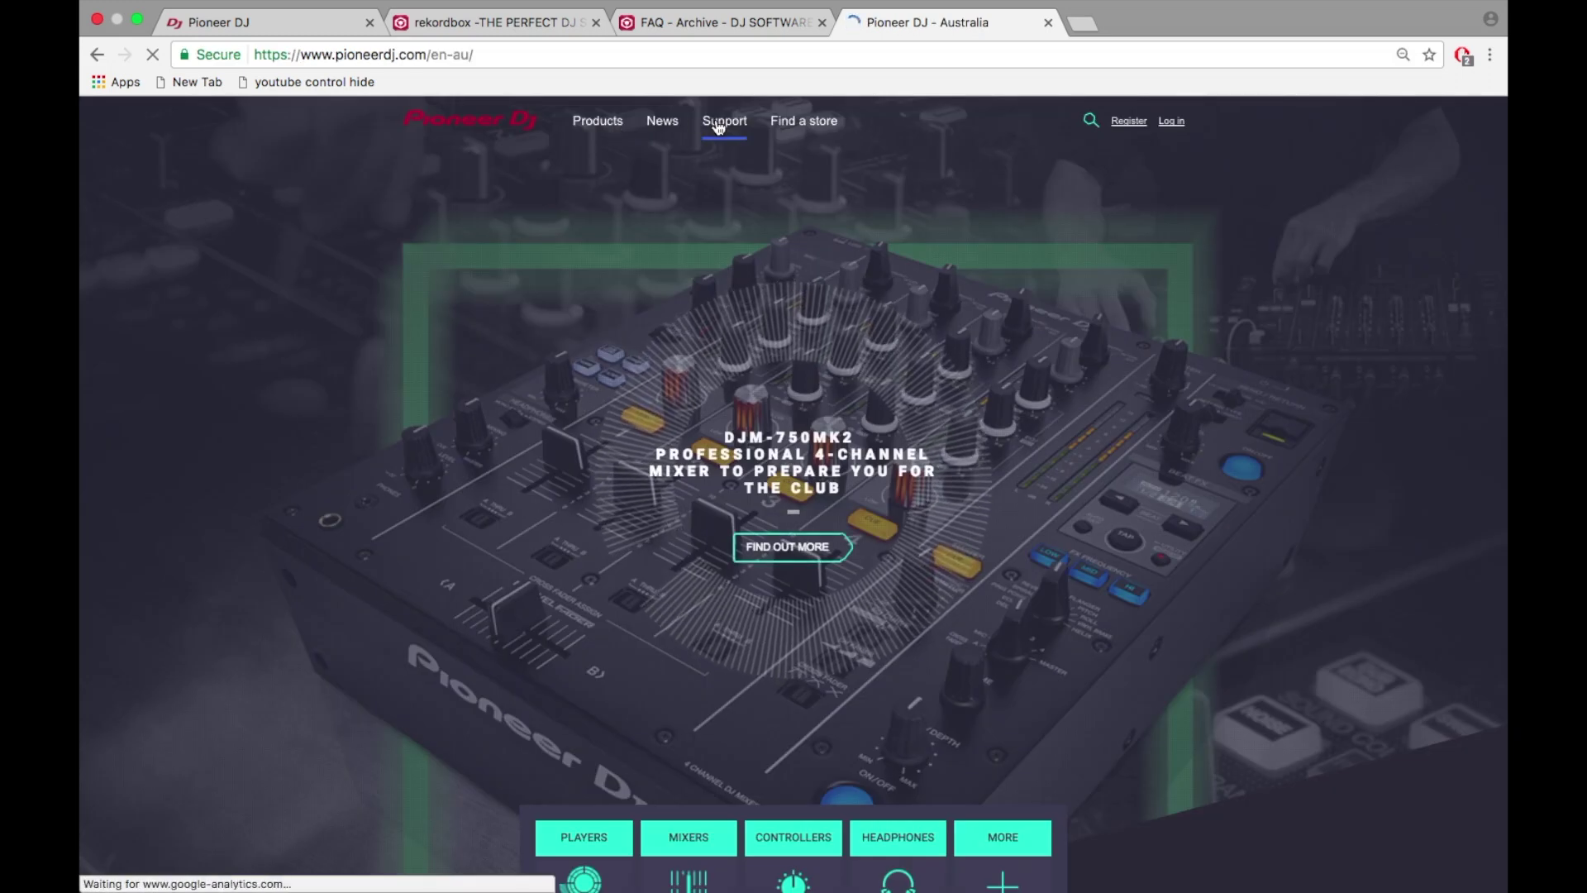
Go from Support to the Software & Firmware Updates product list
{"action": "left_click", "coordinate": [717, 124]}
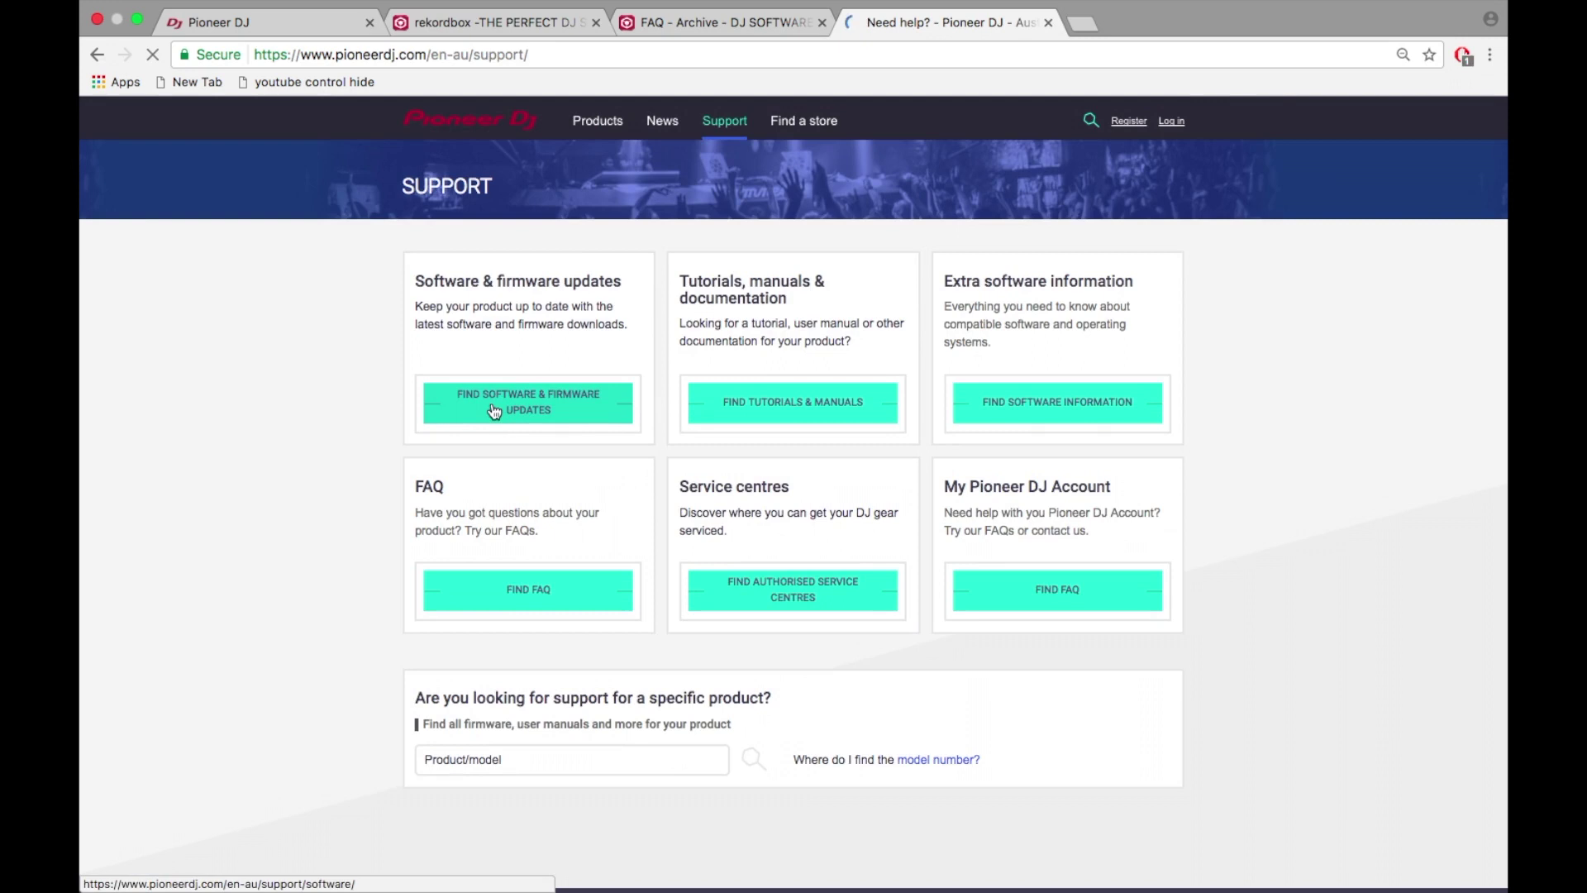
{"action": "left_click", "coordinate": [494, 411]}
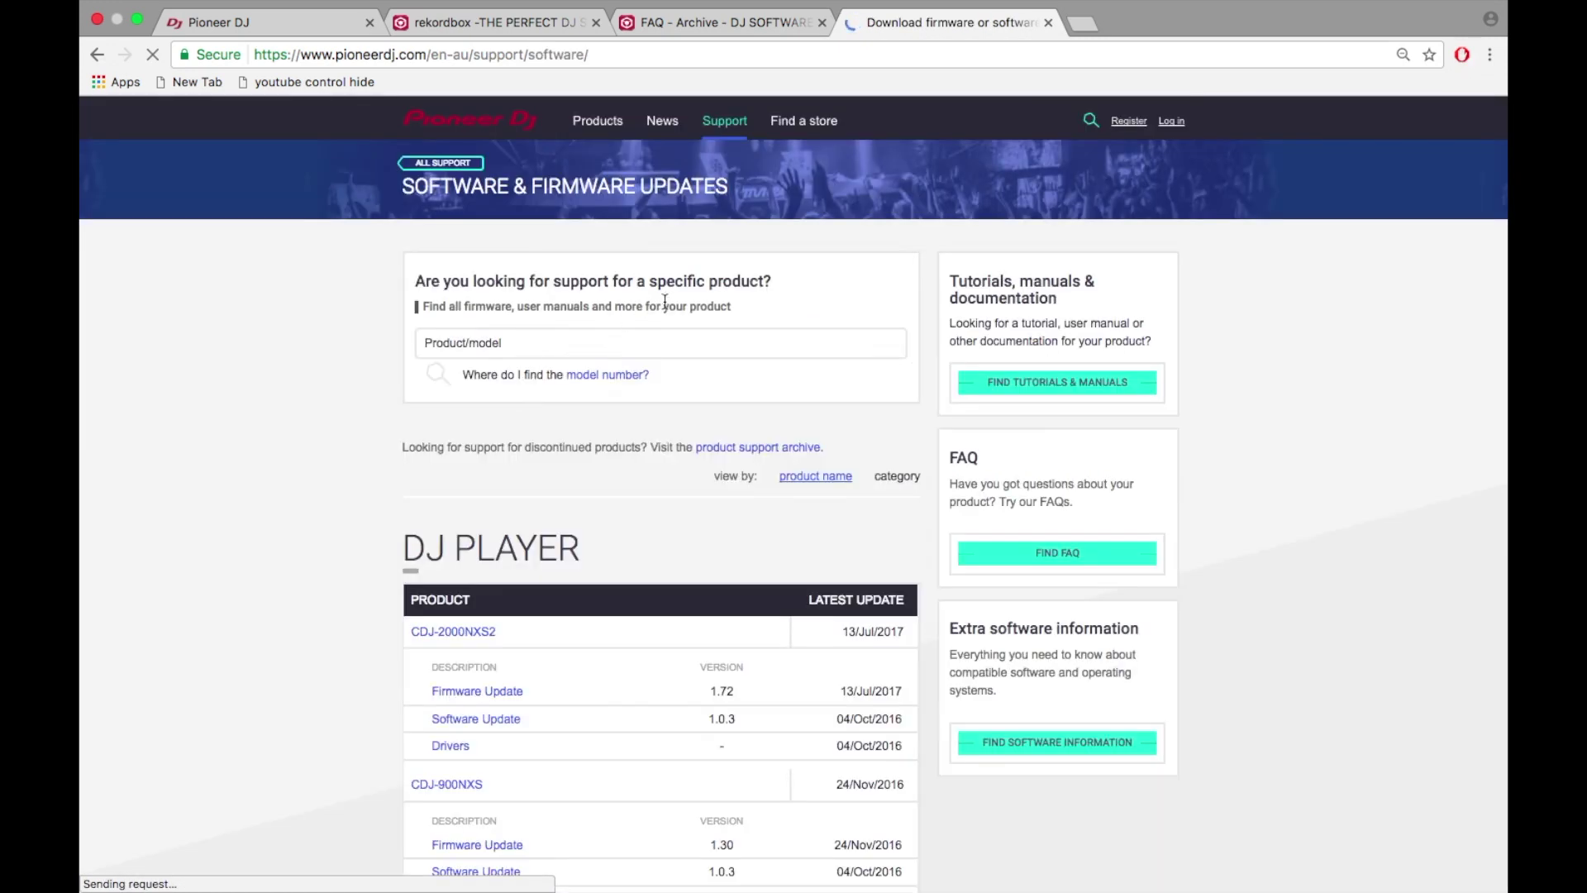
{"action": "scroll", "coordinate": [621, 356], "scroll_direction": "down", "scroll_amount": 2}
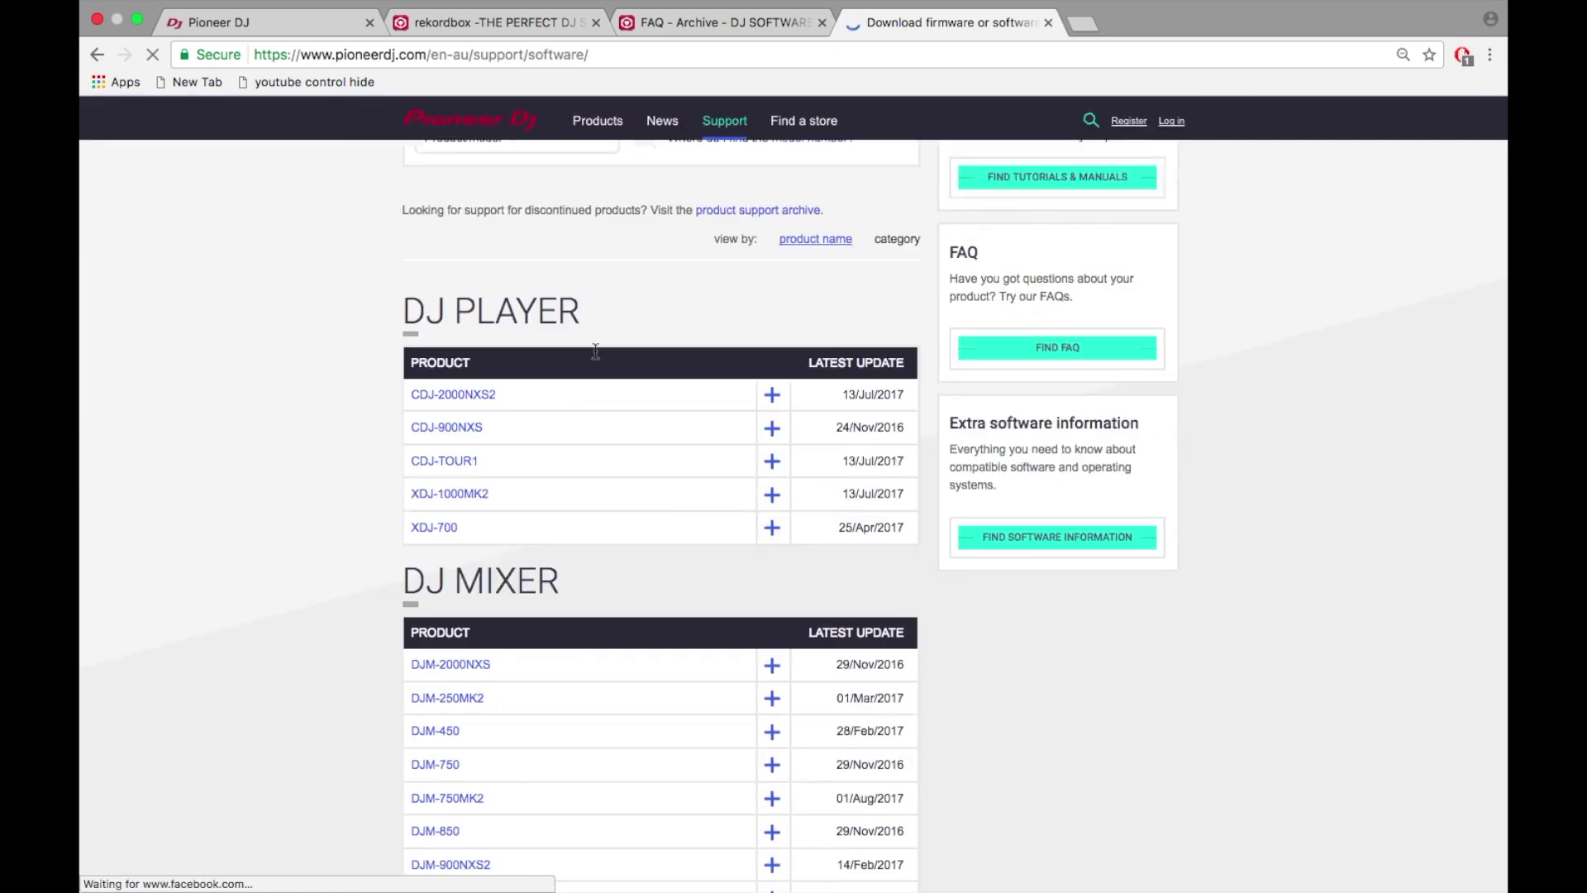
{"action": "scroll", "coordinate": [597, 360], "scroll_direction": "down", "scroll_amount": 4}
{"action": "scroll", "coordinate": [595, 350], "scroll_direction": "down", "scroll_amount": 3}
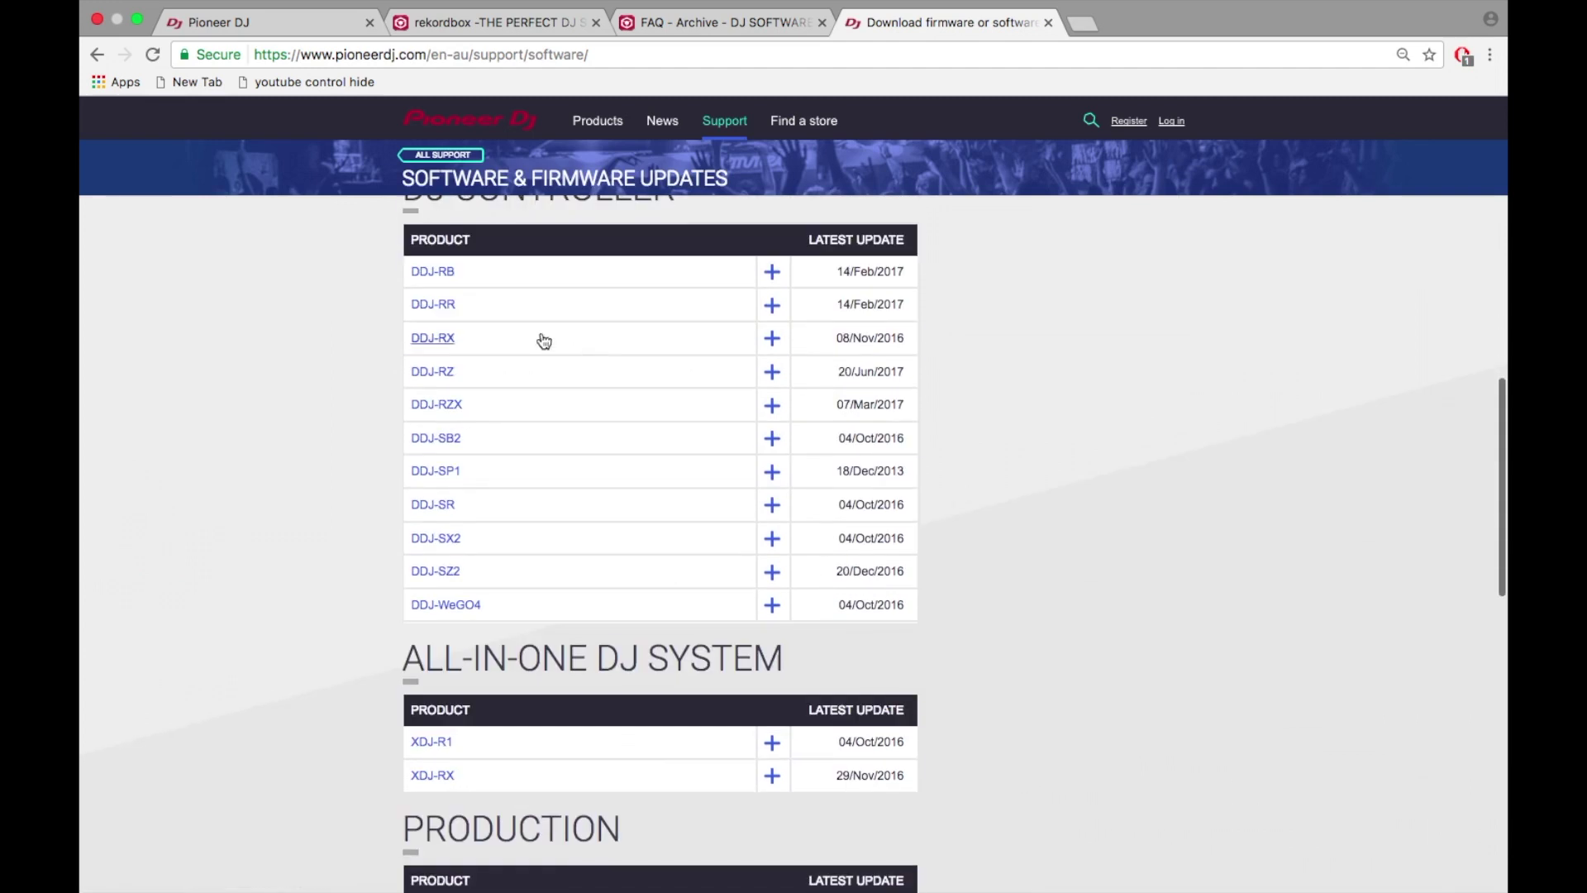
Download the DDJ-RR Windows firmware 1.04 from its Firmware Update section
{"action": "left_click", "coordinate": [437, 307]}
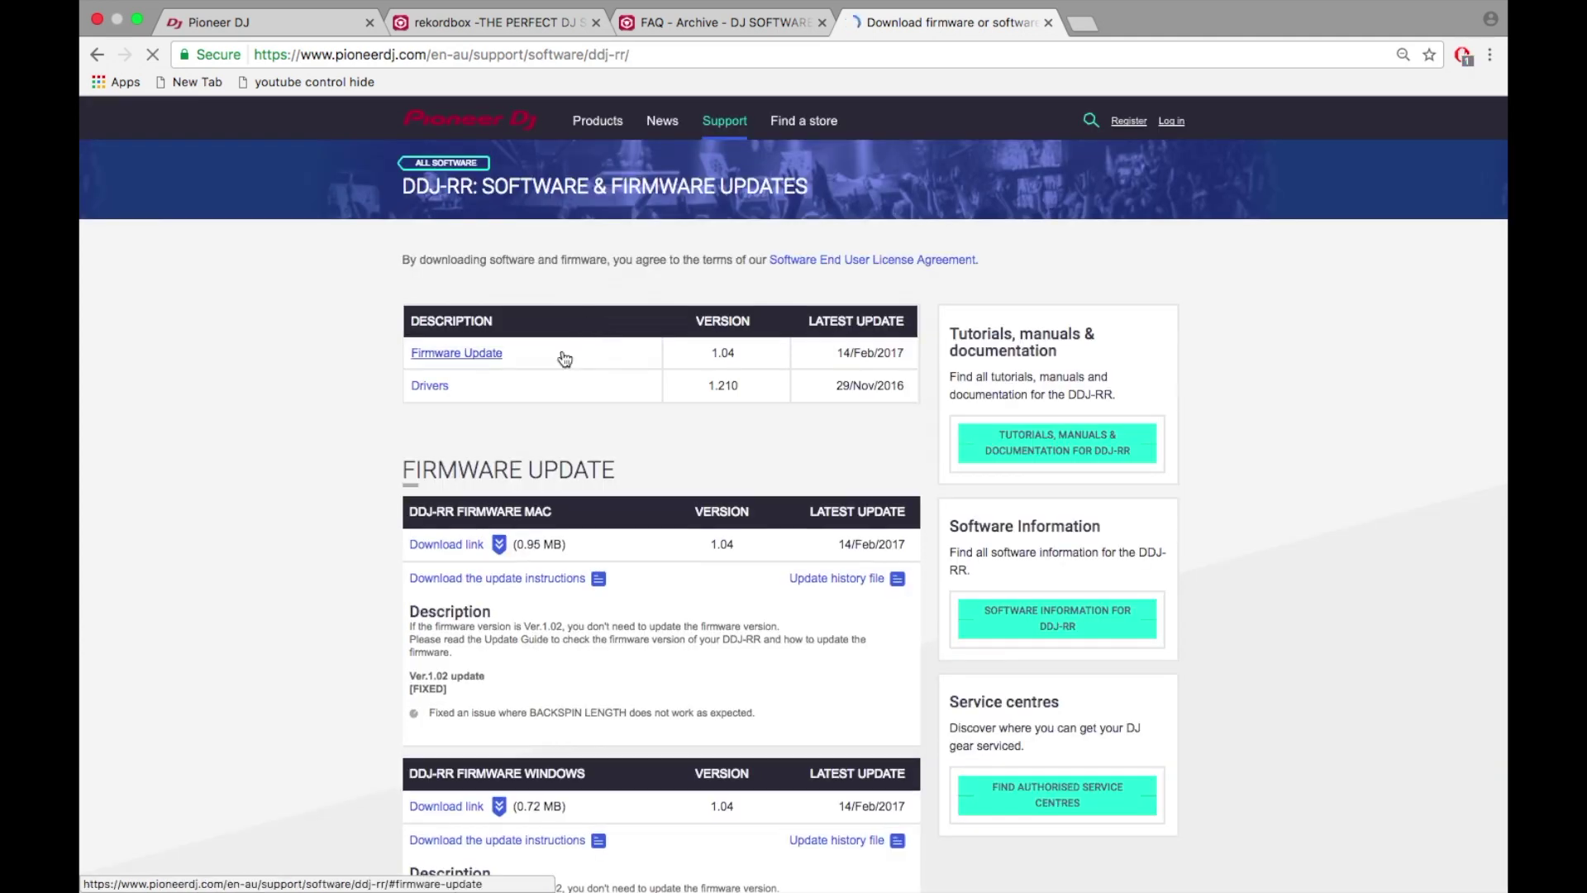
{"action": "left_click", "coordinate": [488, 359]}
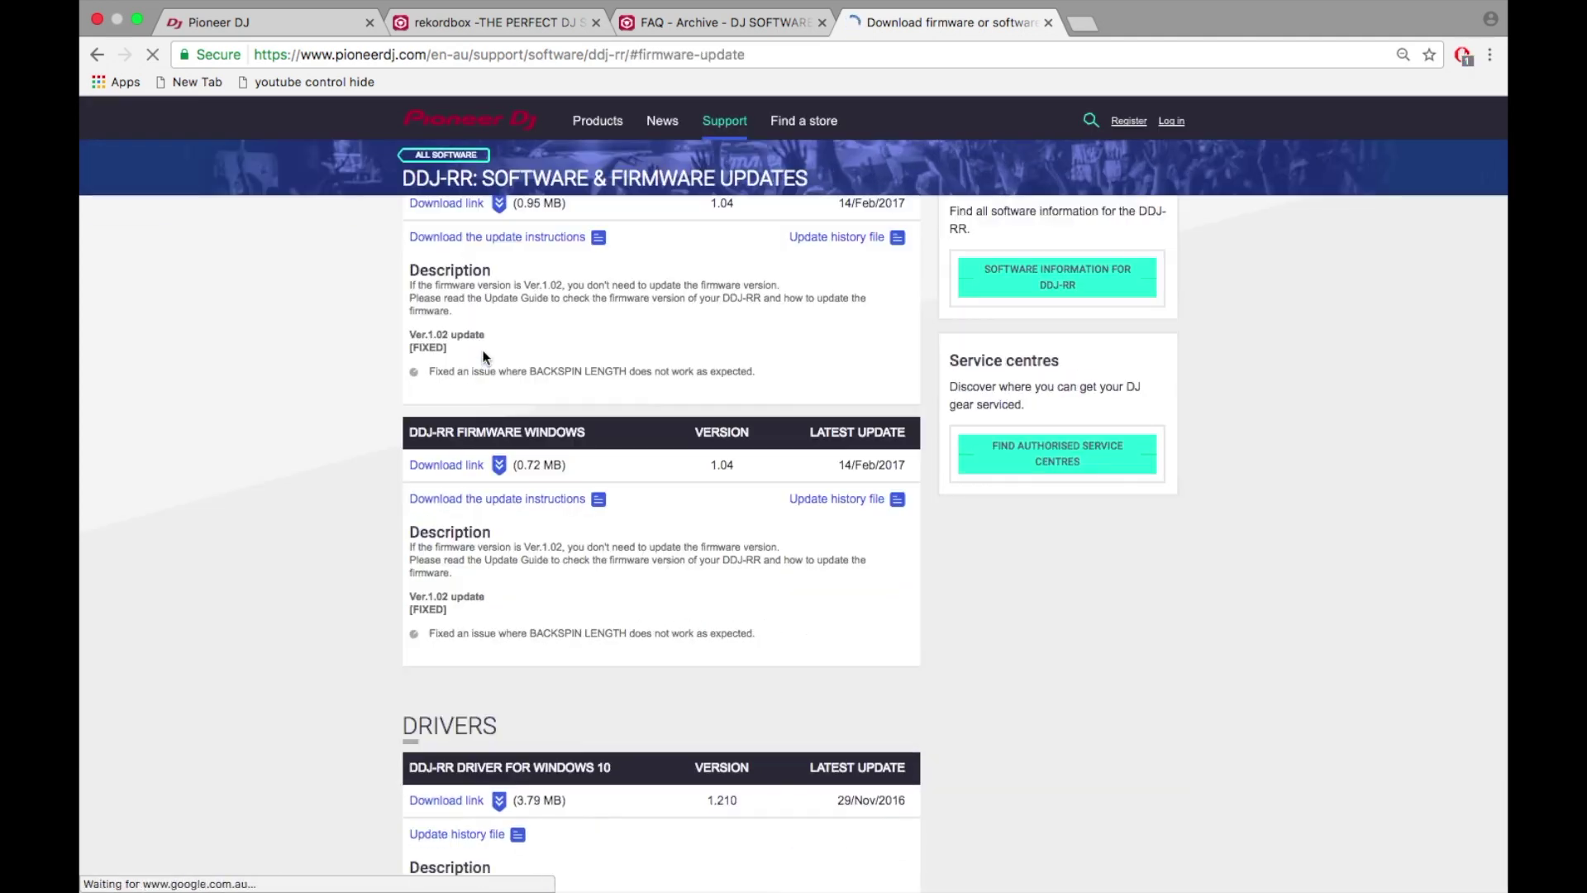
{"action": "left_click", "coordinate": [445, 468]}
{"action": "scroll", "coordinate": [444, 471], "scroll_direction": "down", "scroll_amount": 1}
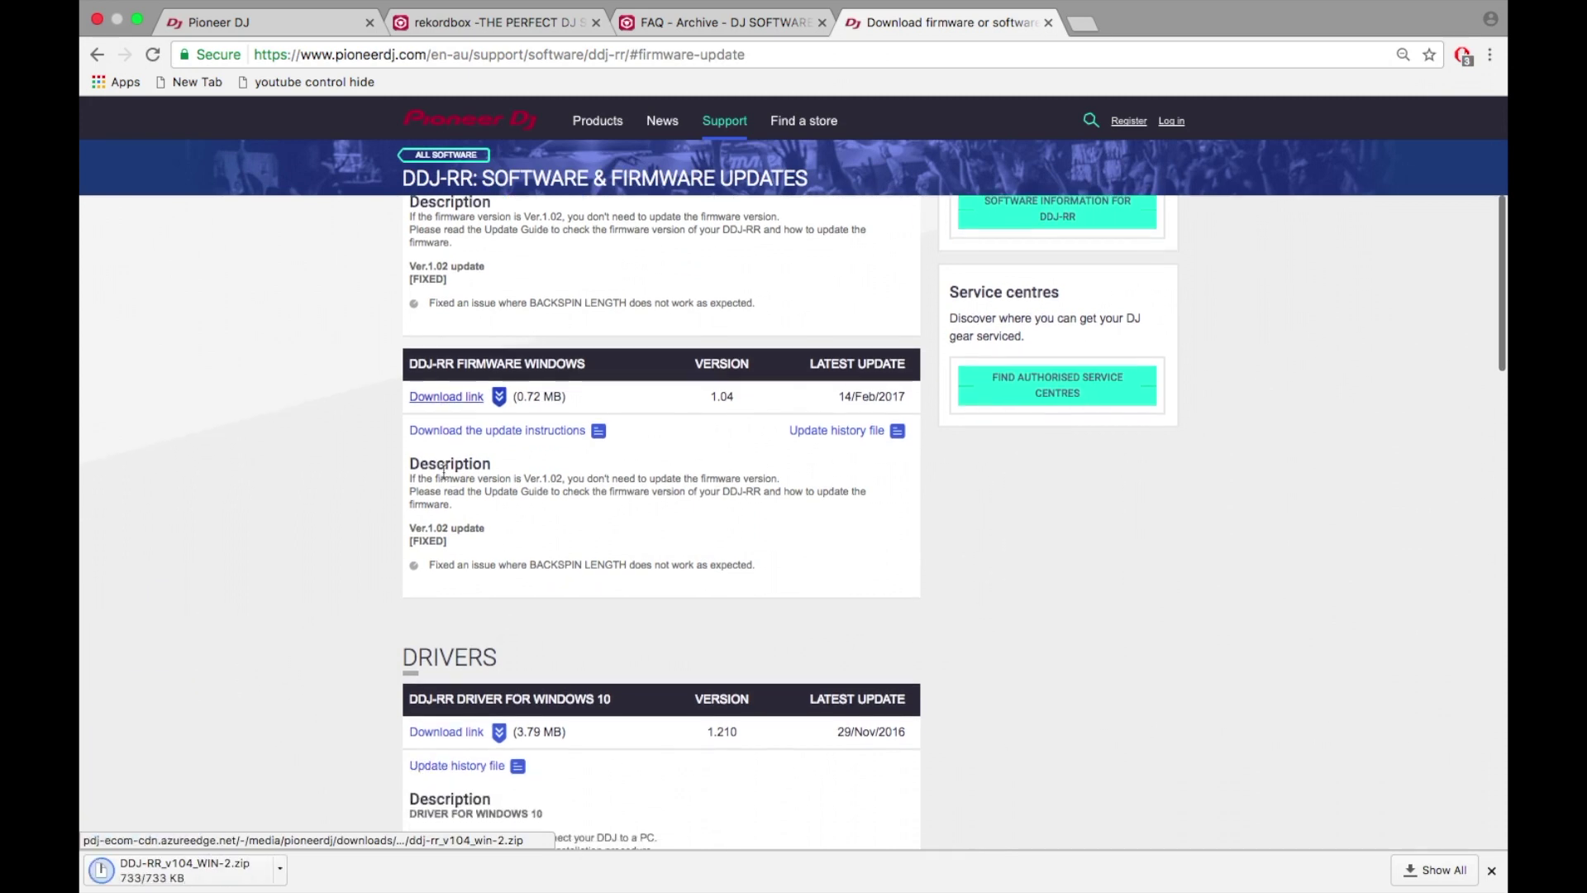
{"action": "scroll", "coordinate": [445, 484], "scroll_direction": "up", "scroll_amount": 3}
Download the DDJ-RR Mac firmware 1.04 and reveal it in Finder
{"action": "left_click", "coordinate": [444, 366]}
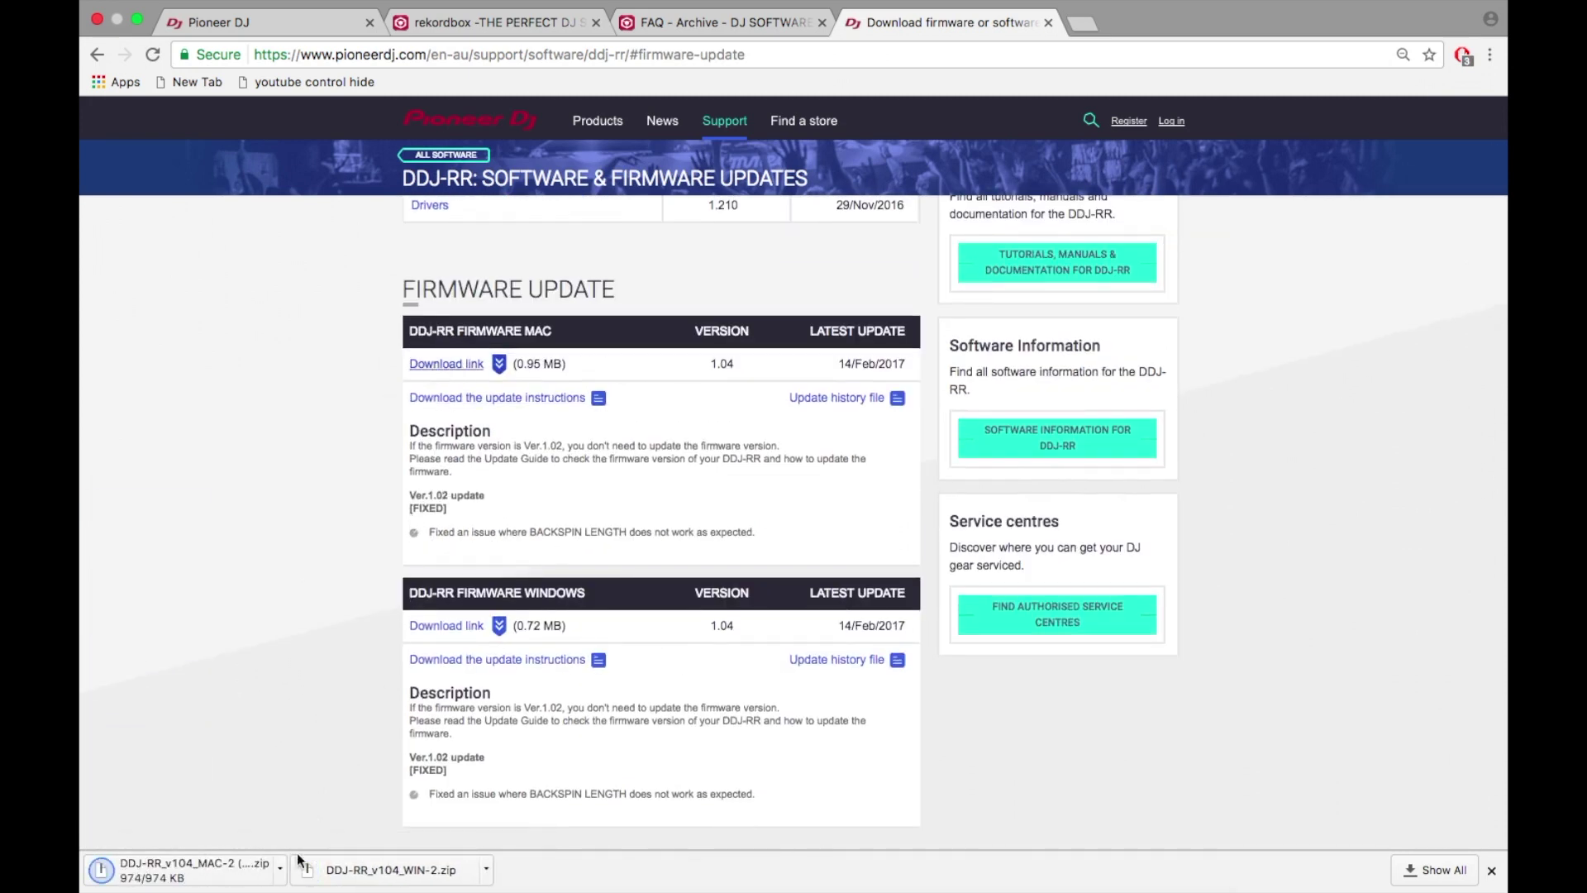
{"action": "left_click", "coordinate": [280, 870]}
{"action": "left_click", "coordinate": [332, 841]}
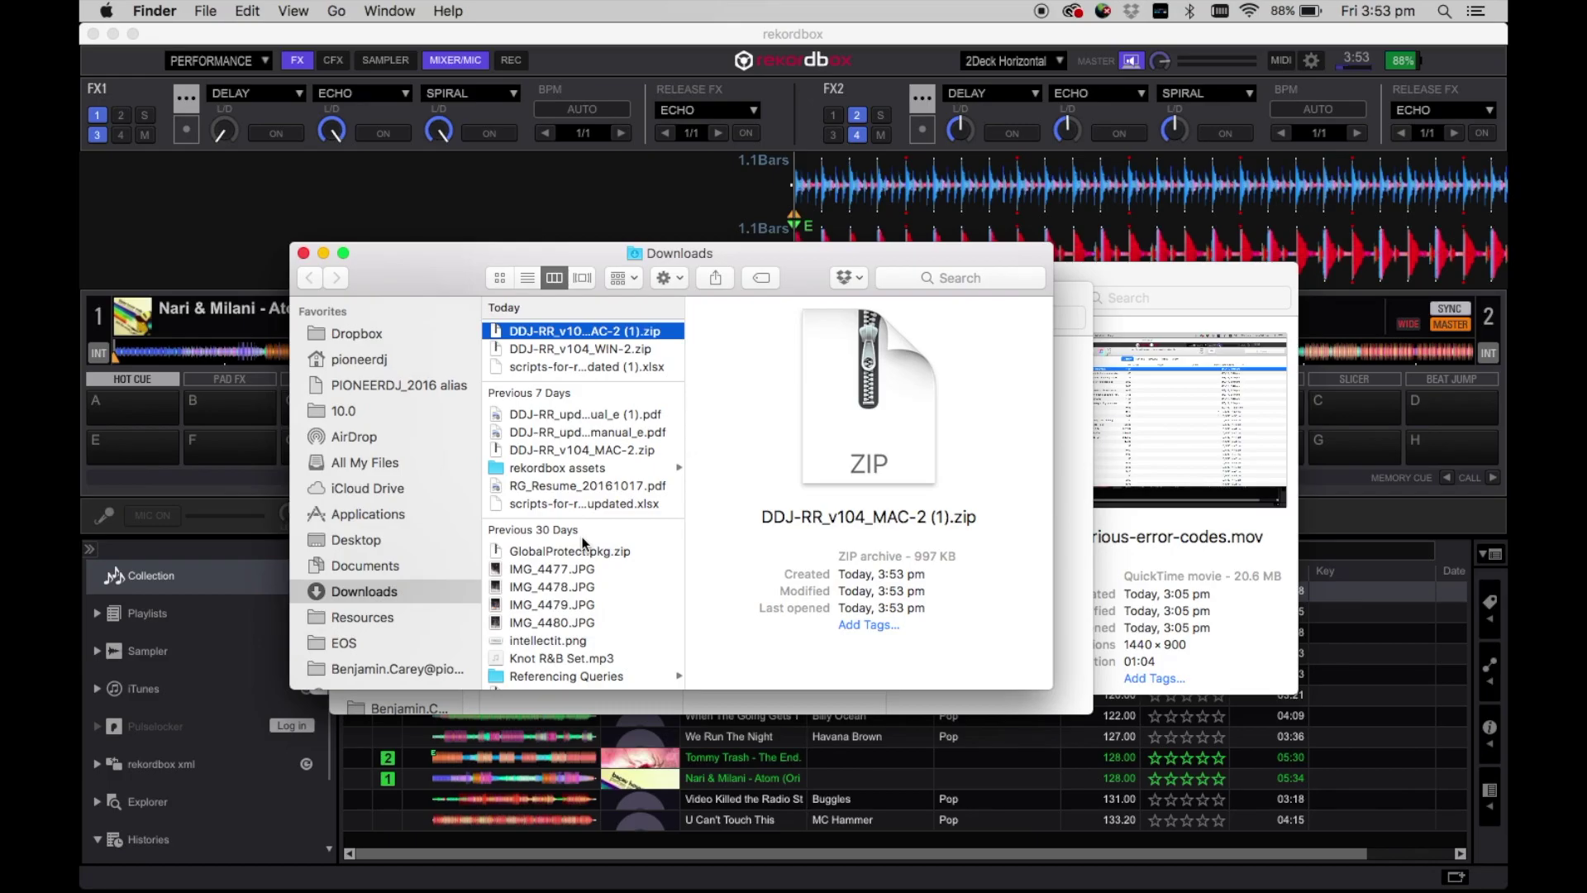
Unzip the Mac firmware and mount DDJ-RR_v104_MAC-2.dmg
{"action": "double_click", "coordinate": [555, 332]}
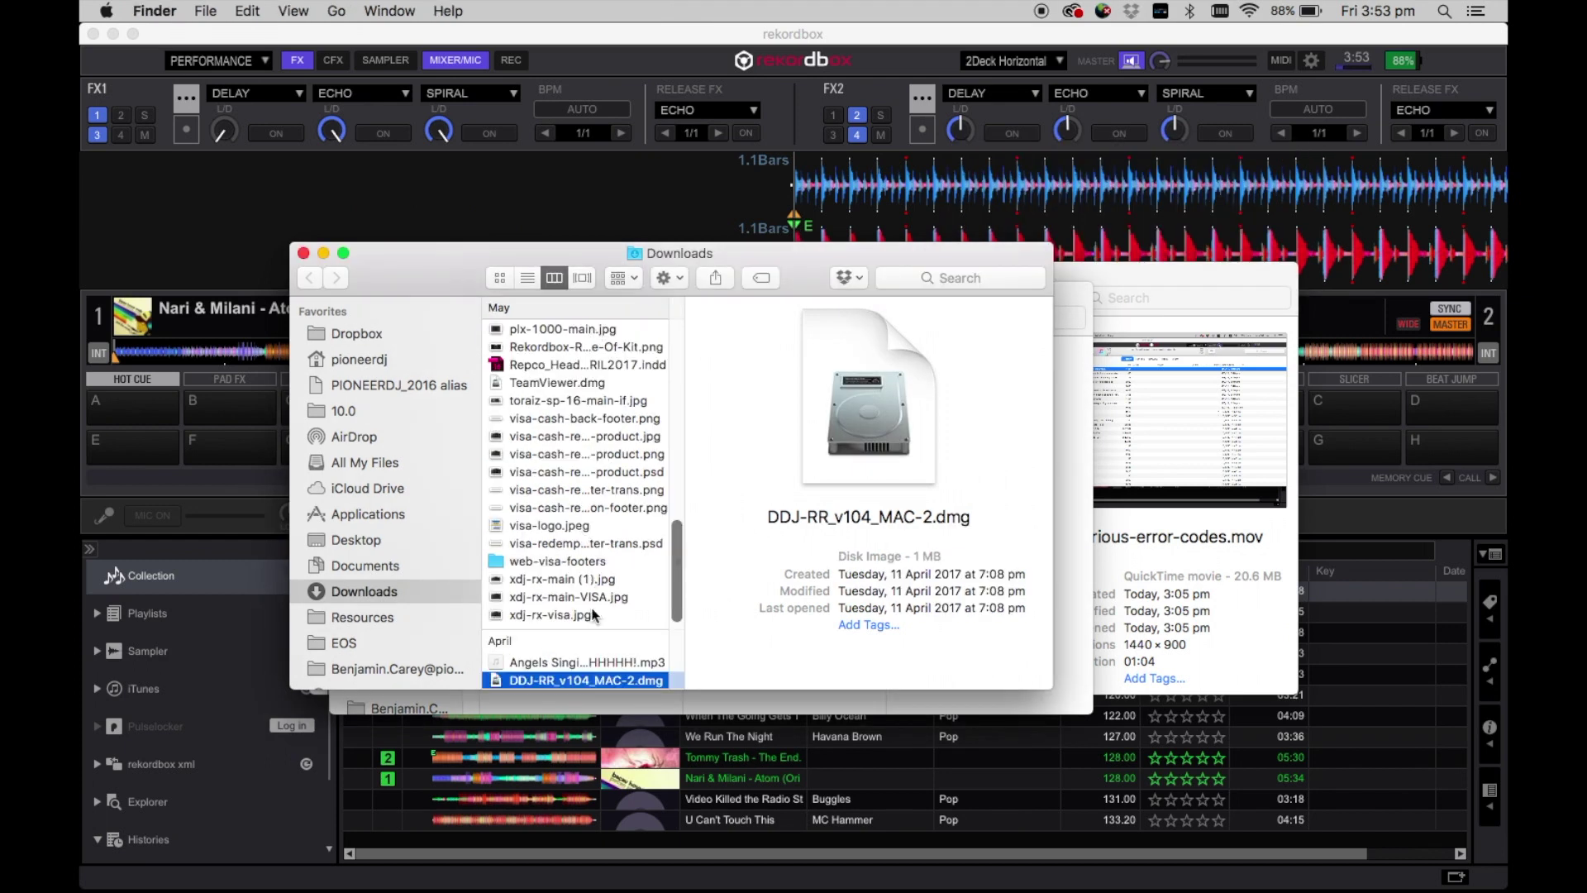
{"action": "left_click", "coordinate": [555, 681]}
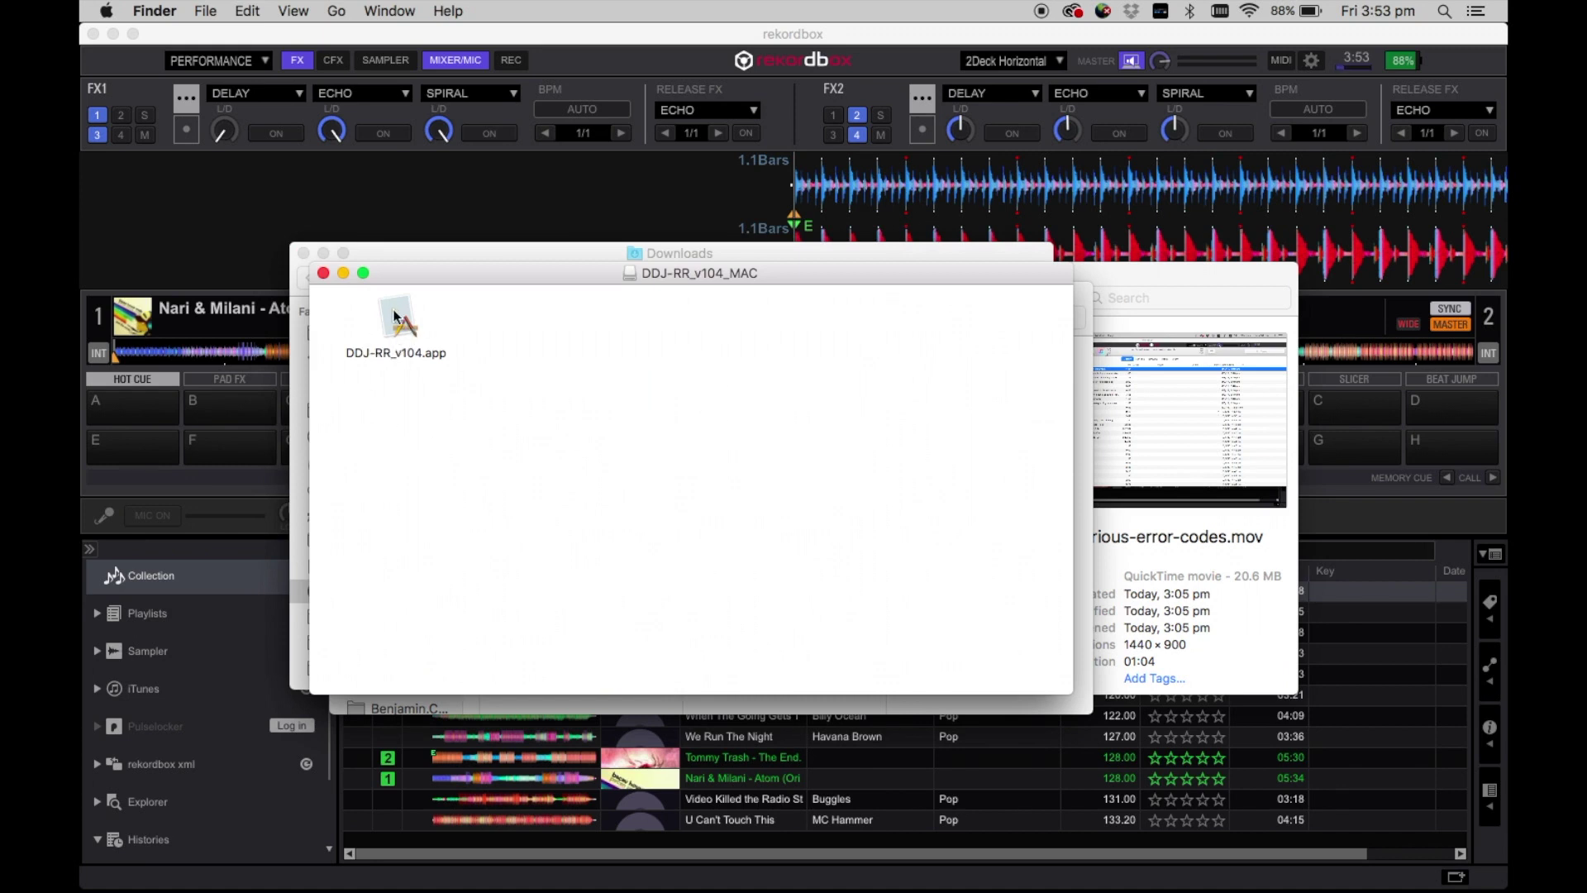
Select the DDJ-RR_v104.app updater in the mounted DDJ-RR_v104_MAC volume
{"action": "left_click", "coordinate": [405, 324]}
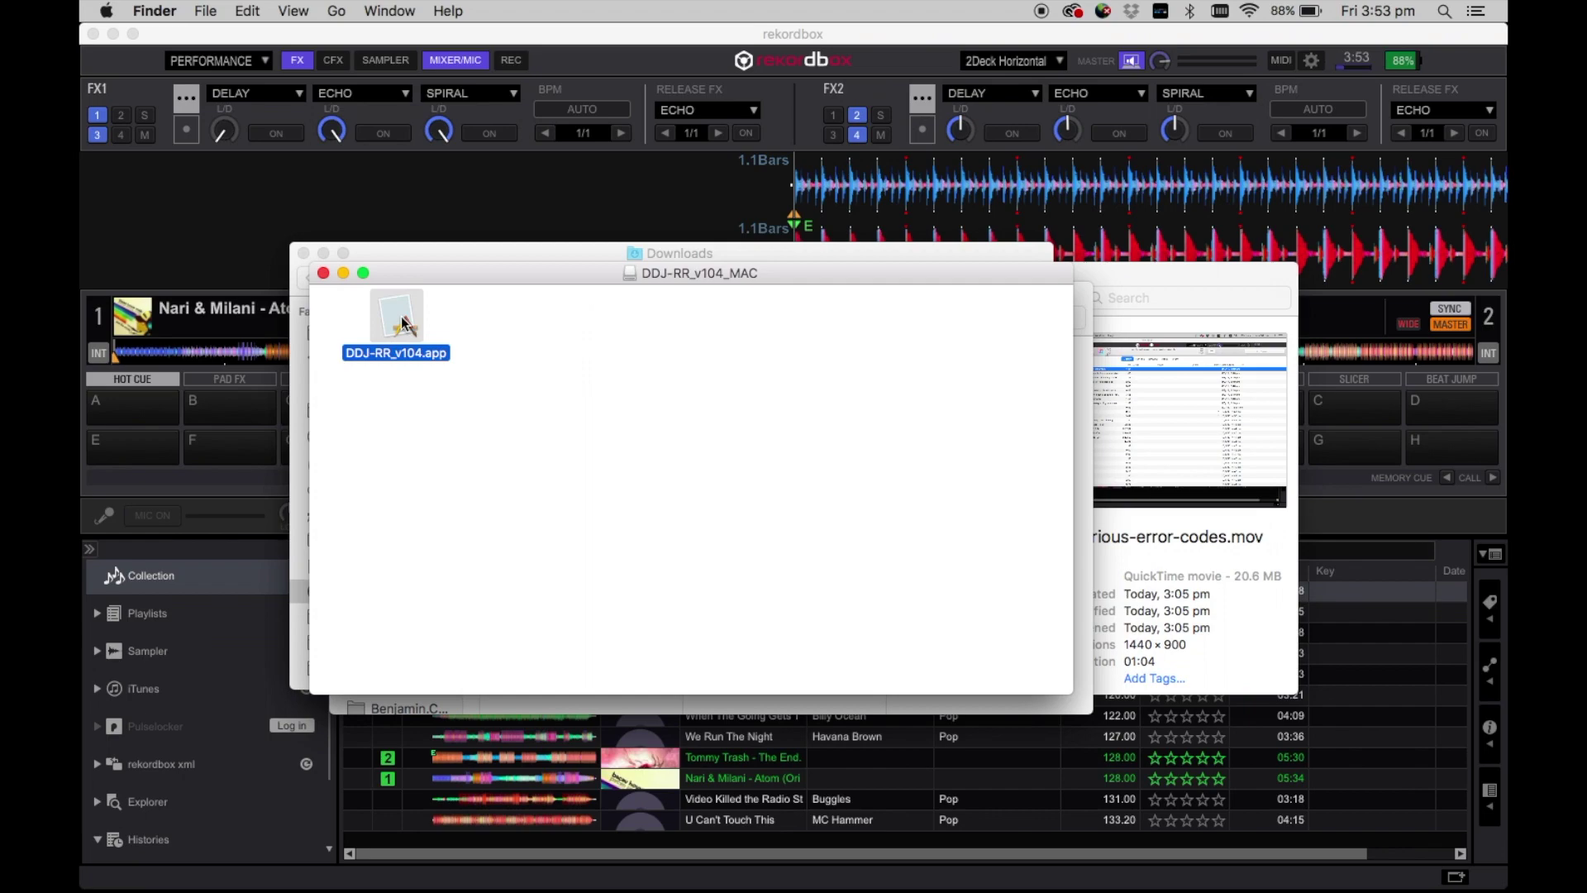